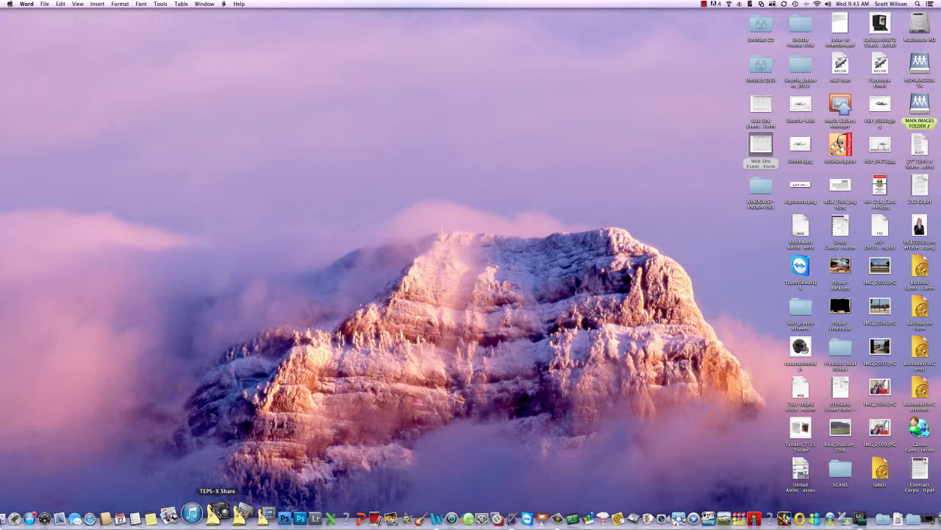
Open TEPS-X Share and load the Demo Images folder from MAIN IMAGES FOLDER for preview.
click(219, 512)
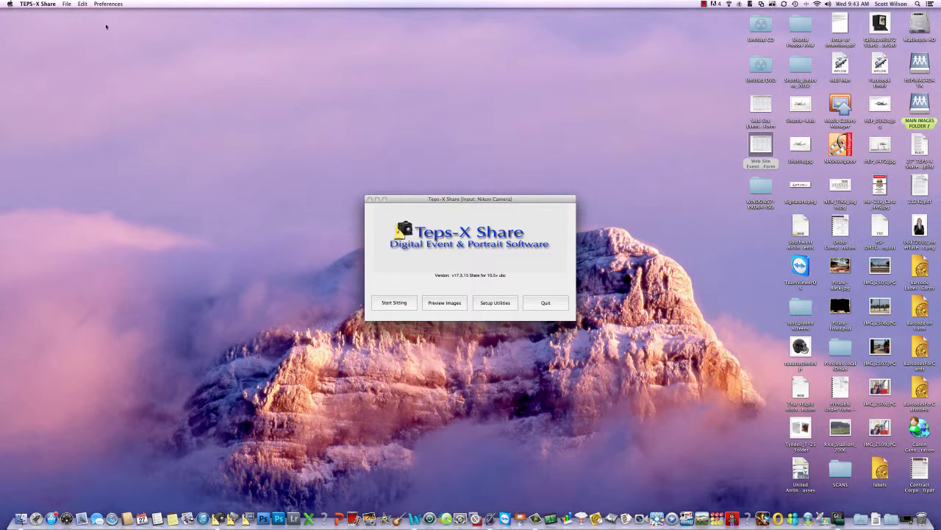
click(117, 4)
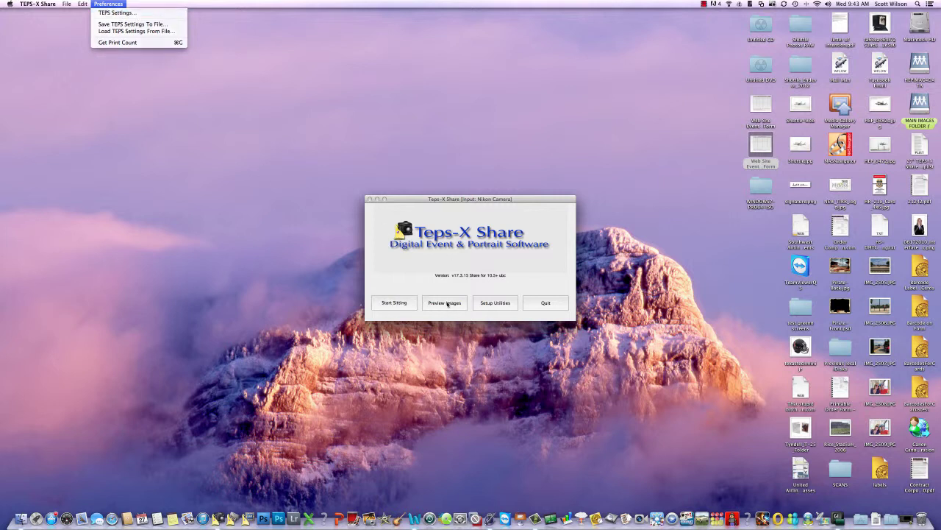
click(447, 304)
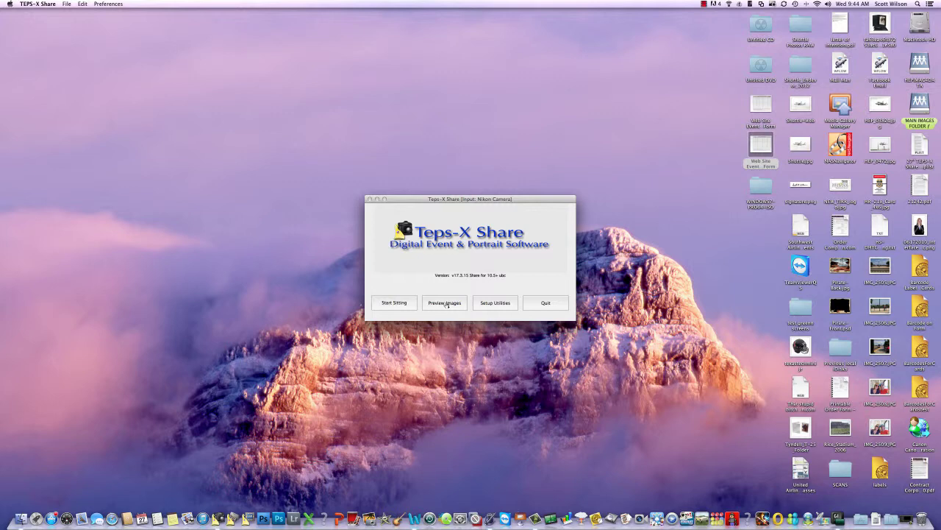
click(446, 304)
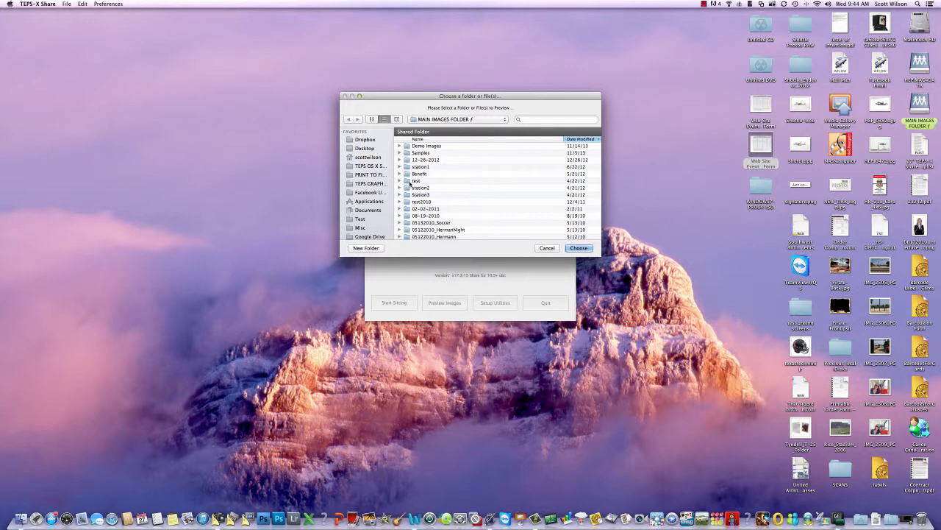
click(428, 147)
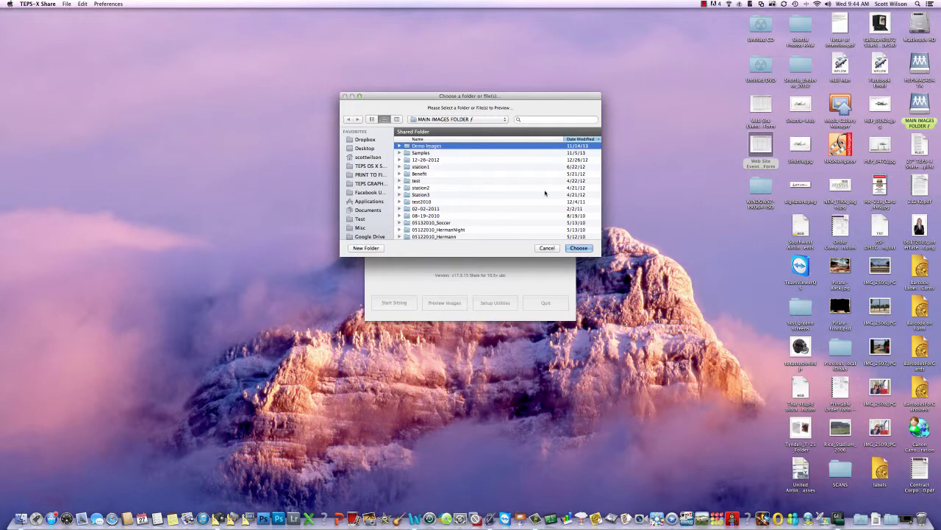
click(579, 247)
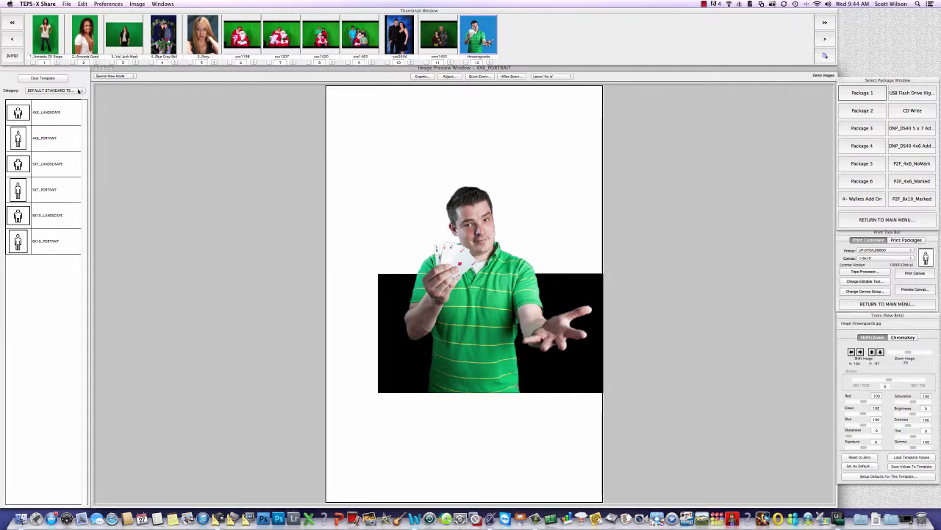
Apply the PIRATE_LANDSCAPE template from the PIRATE category and load image 9, the family posing with Santa, into it.
click(83, 92)
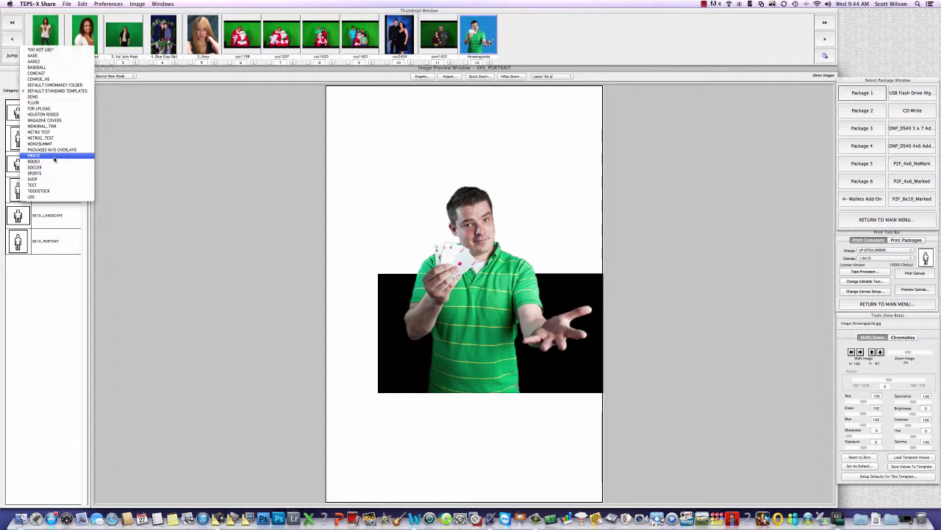
click(54, 156)
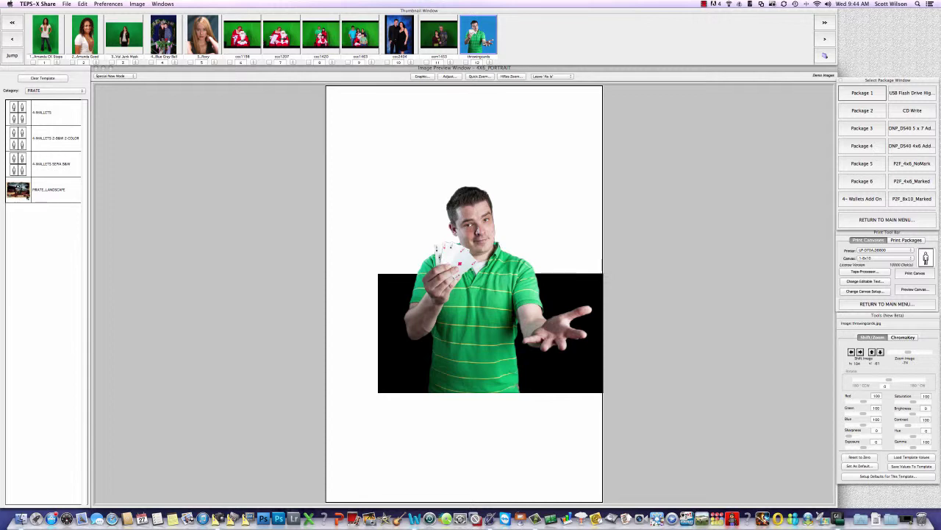
click(50, 191)
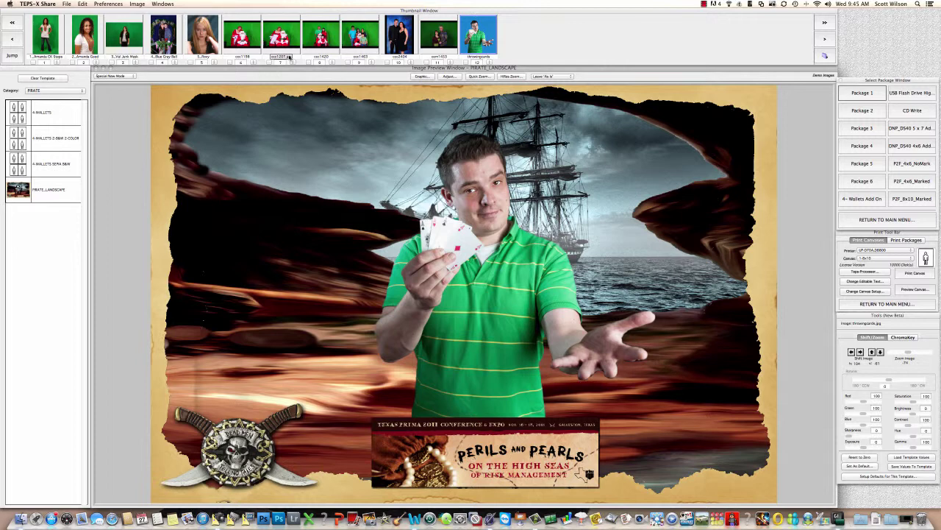
click(322, 39)
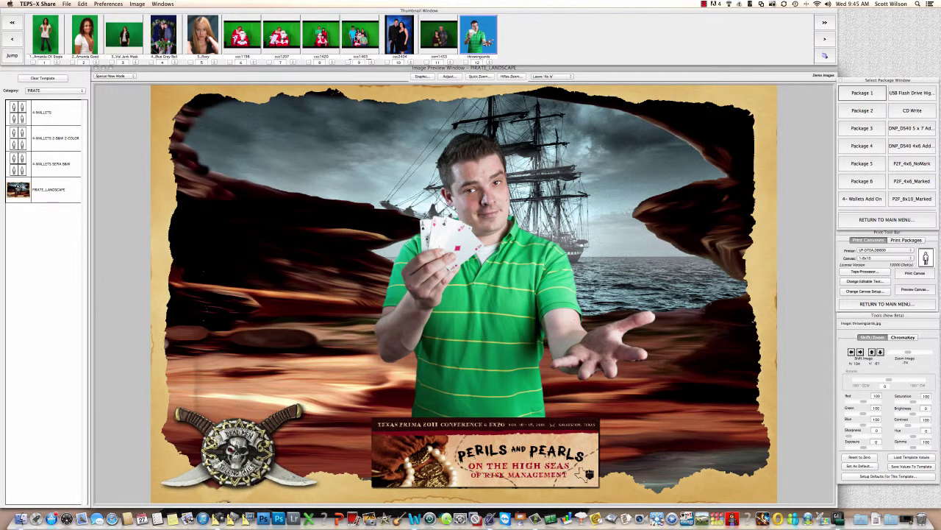
click(359, 35)
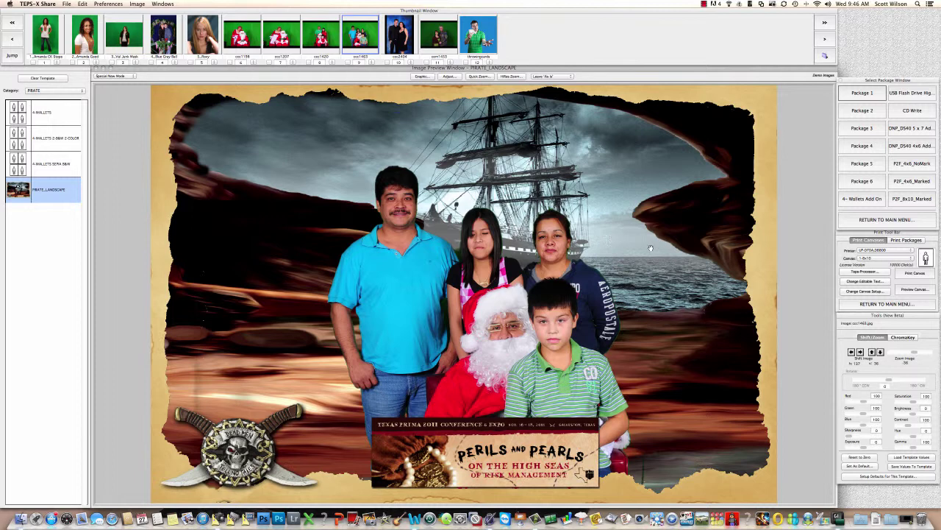
Sample the green backdrop beside the man as the chroma key colour, and clean the background noise in the vertical streak beside the group.
click(904, 337)
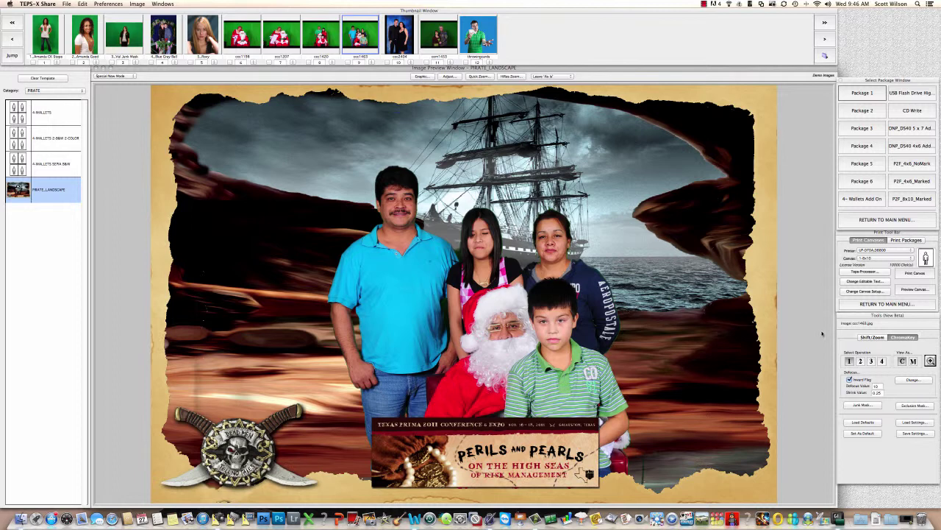
click(872, 336)
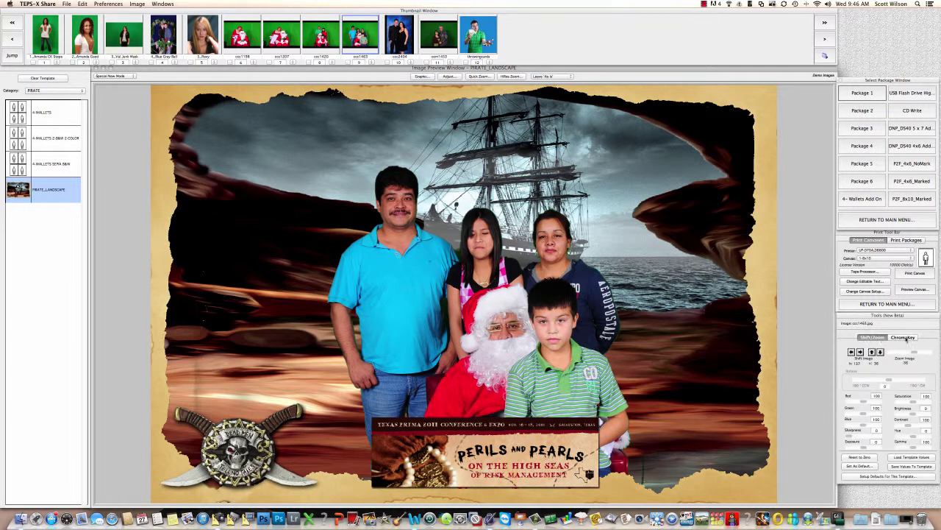
click(902, 337)
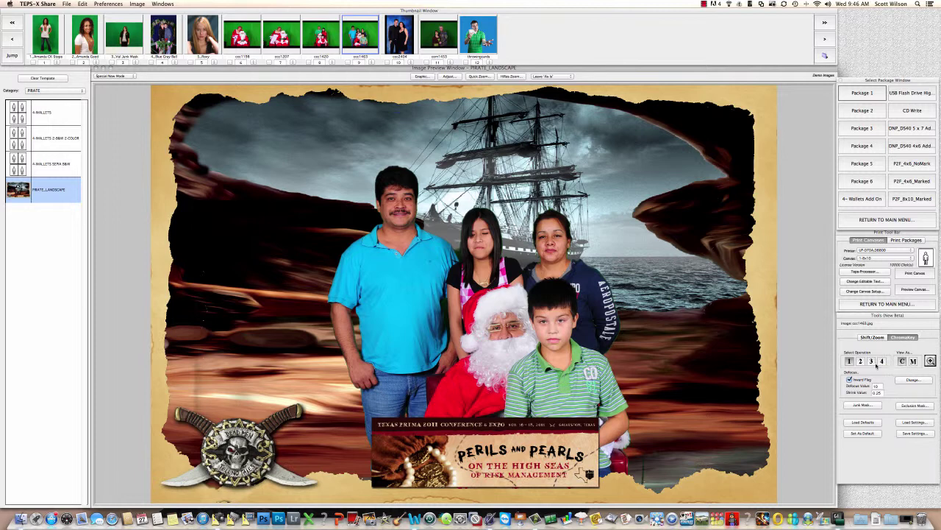
click(849, 361)
click(346, 200)
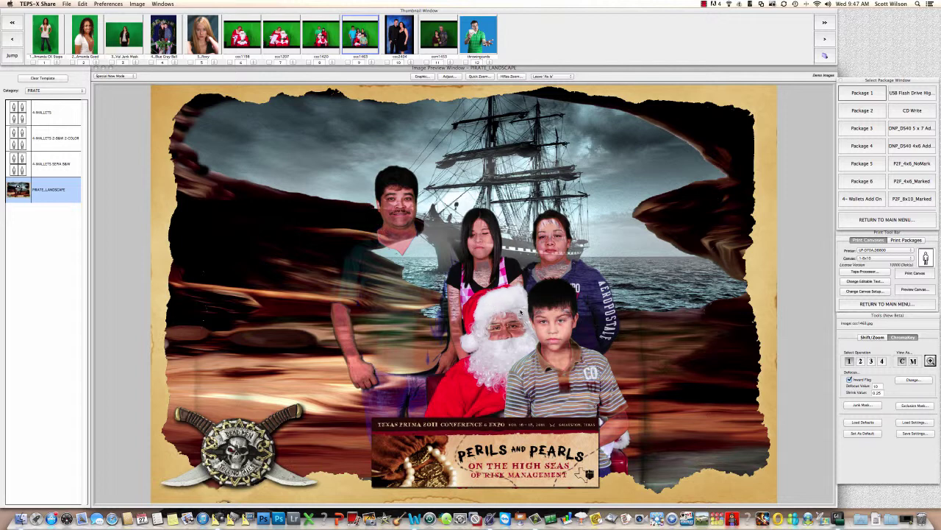
click(862, 361)
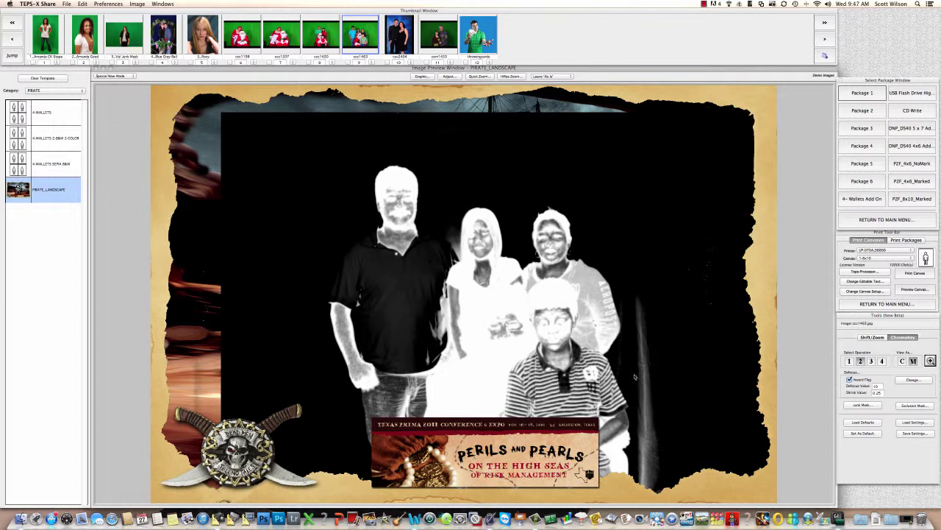
drag(634, 380, 655, 409)
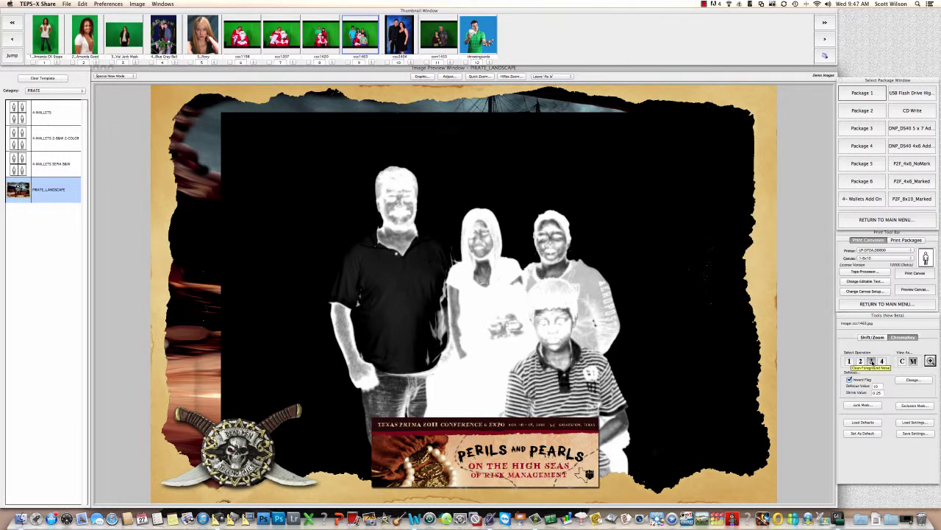
Clean the foreground noise in the chroma key mask over the man's shirt and jeans.
click(872, 361)
drag(382, 272, 423, 316)
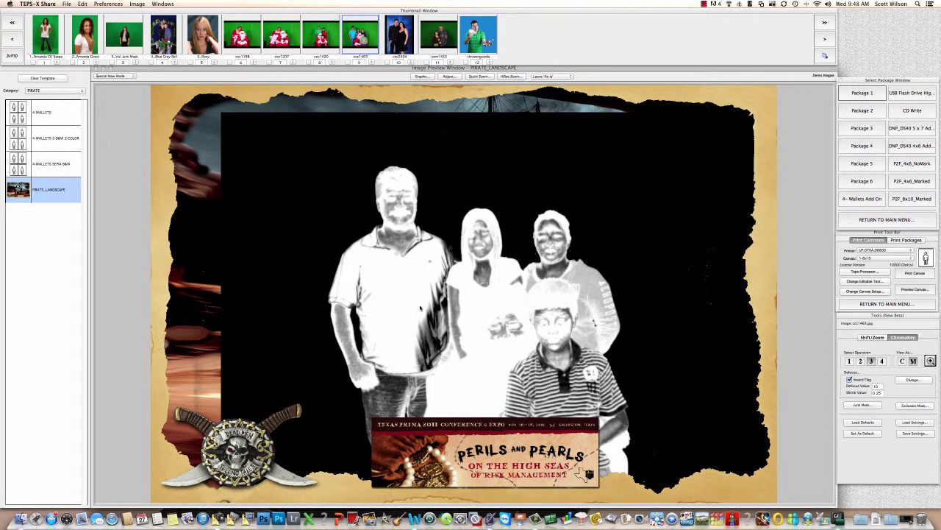
click(425, 342)
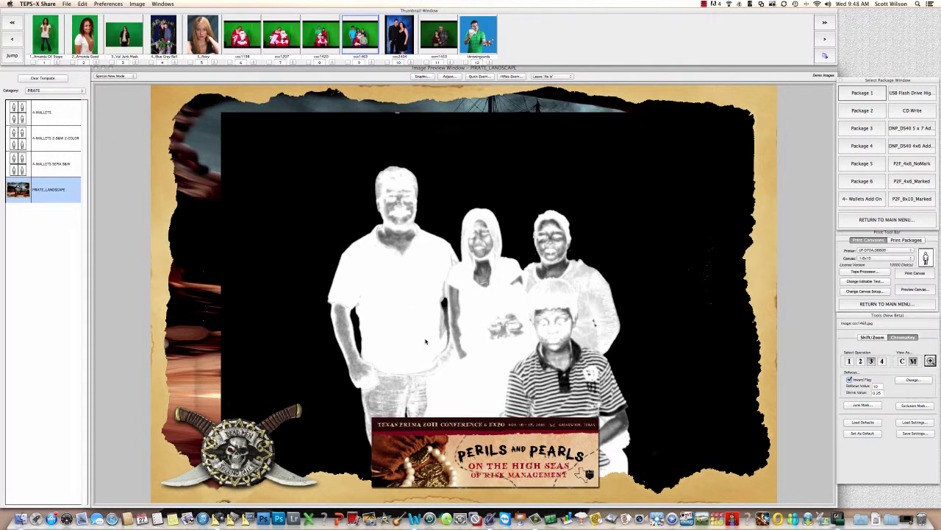
click(403, 392)
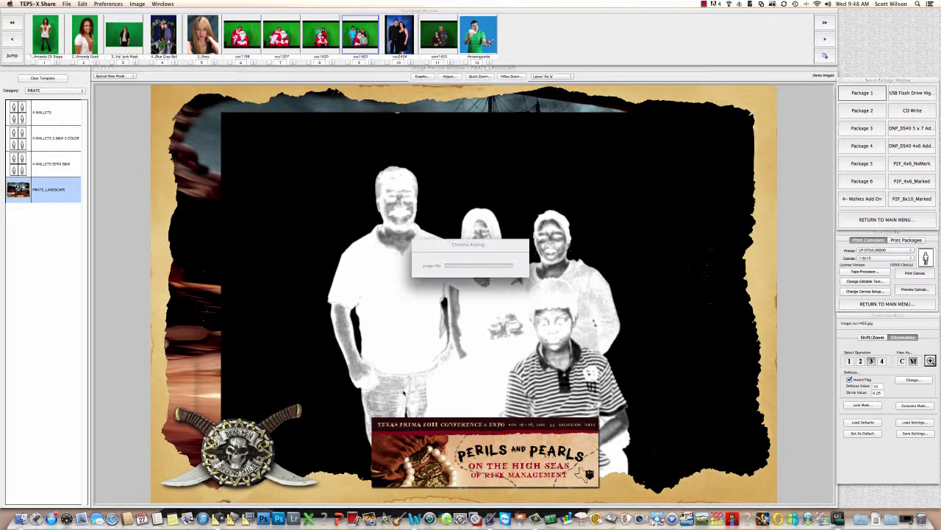
click(403, 392)
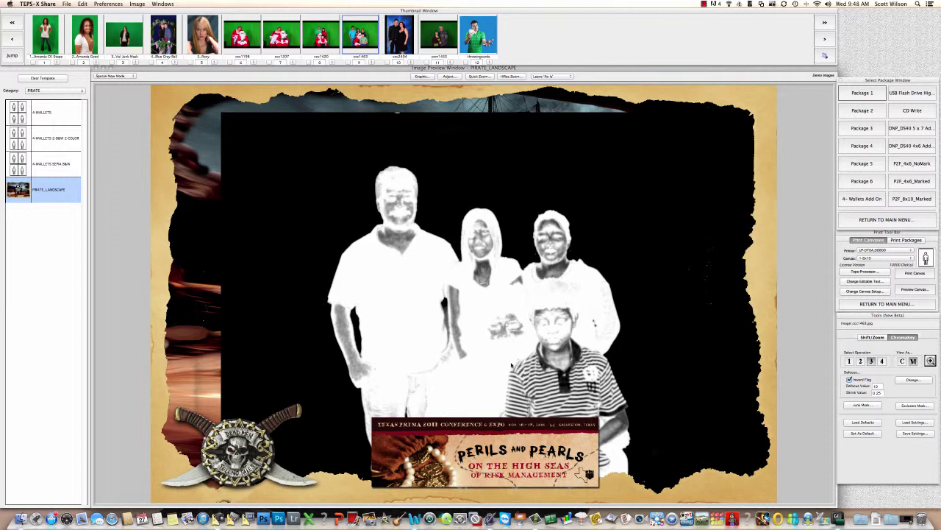
Clean the foreground noise on the boy's shirt, undoing the first stroke there, and on the girl's and woman's necklines.
mouse_move(508, 374)
mouse_down()
mouse_move(506, 388)
mouse_move(569, 404)
mouse_move(528, 391)
mouse_up()
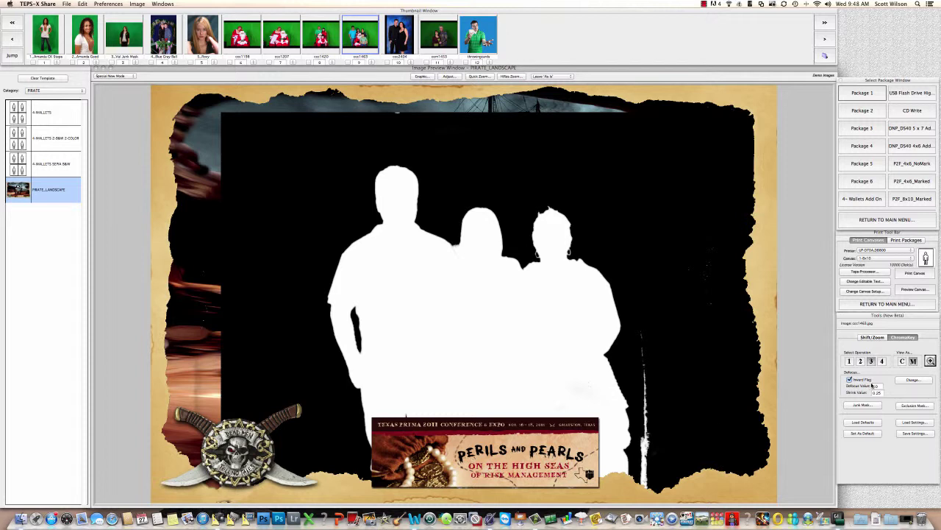
key(super+c)
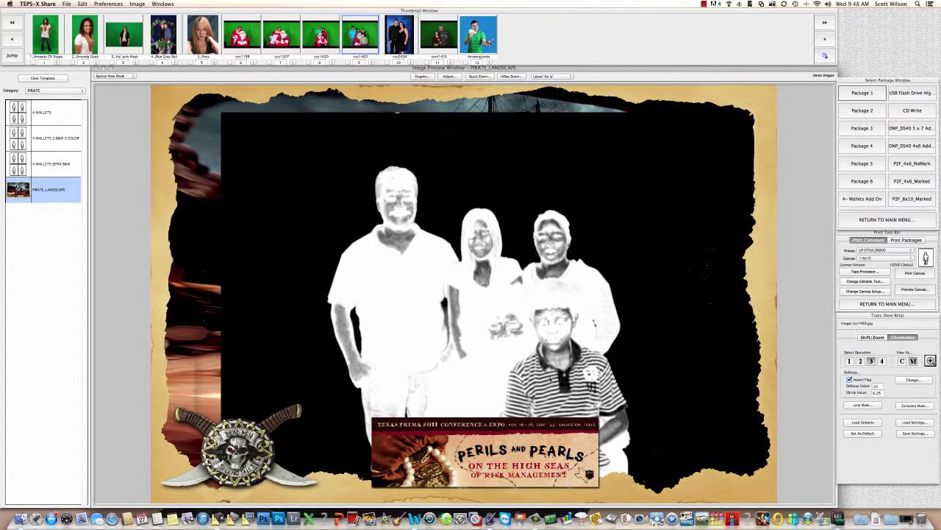
click(553, 397)
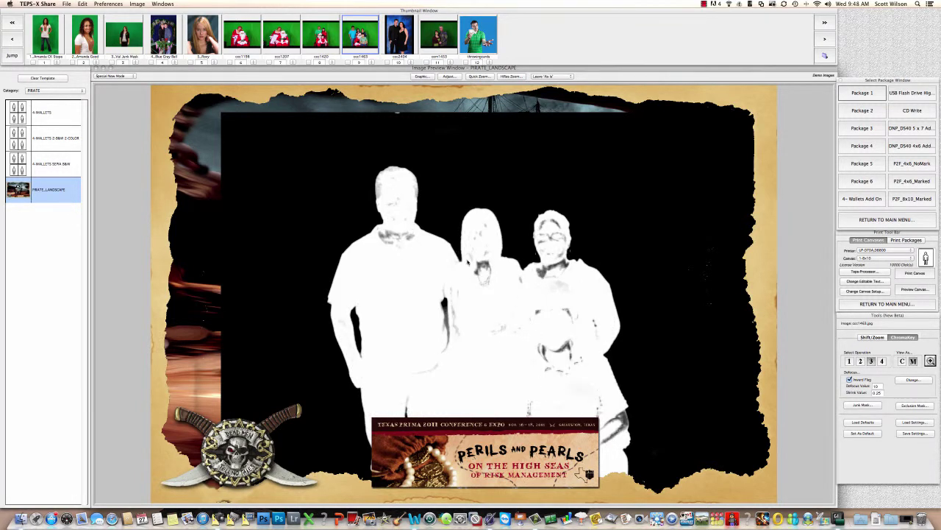
drag(469, 258, 493, 281)
click(538, 276)
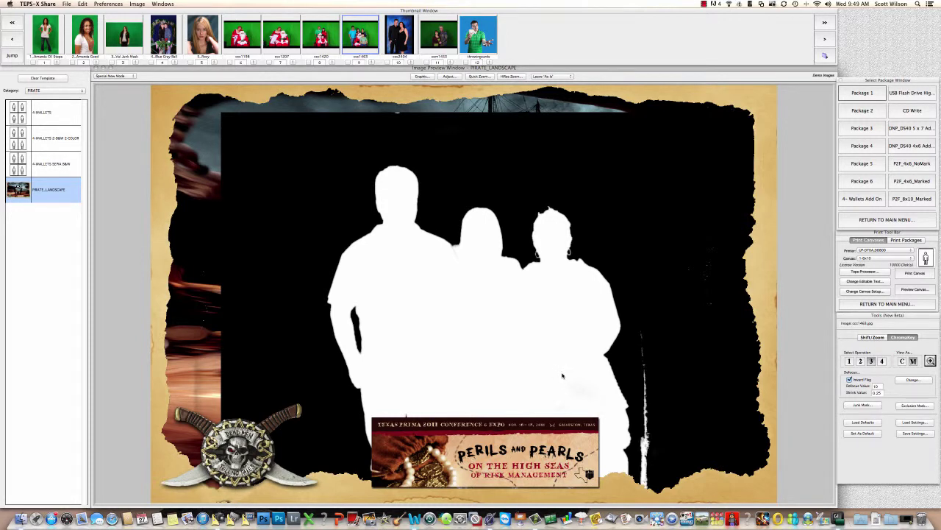
Undo the chroma key mask edits, then try the man's blue shirt as the key colour and undo that too.
key(super+c)
key(super+z)
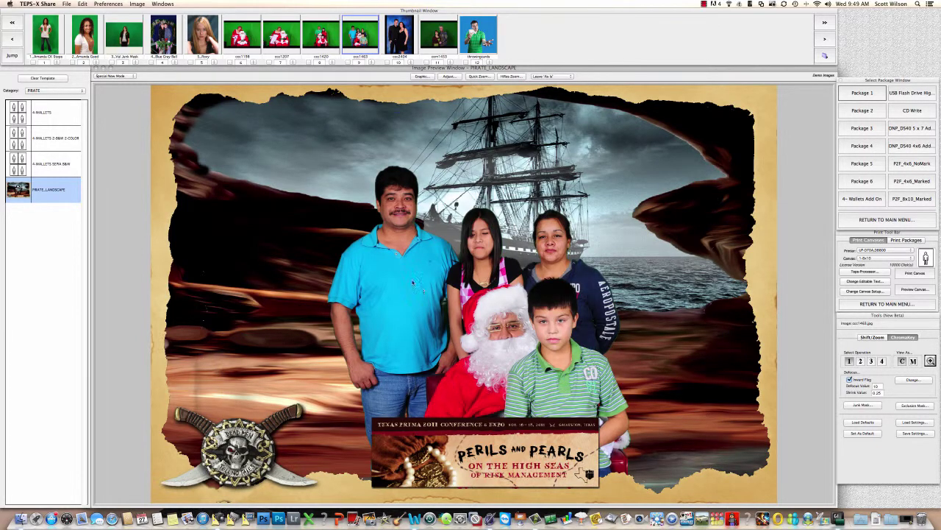
click(442, 340)
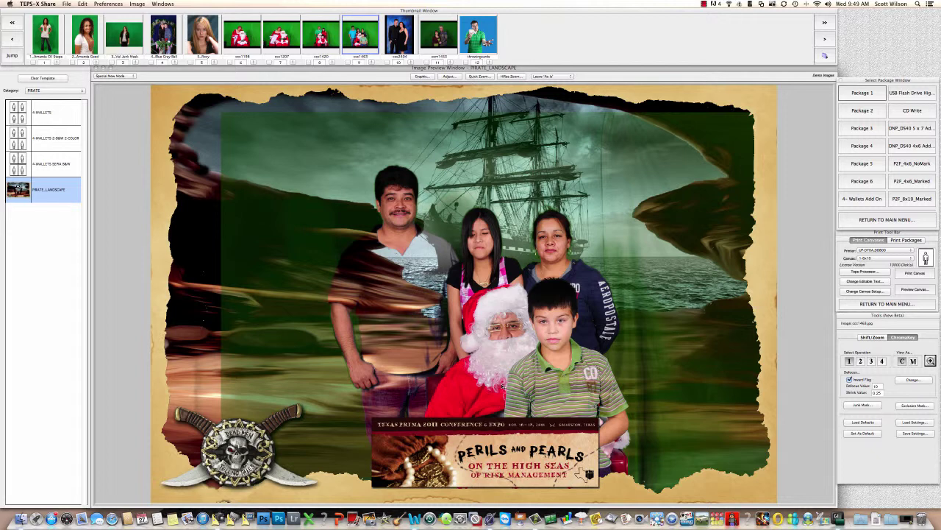
click(82, 4)
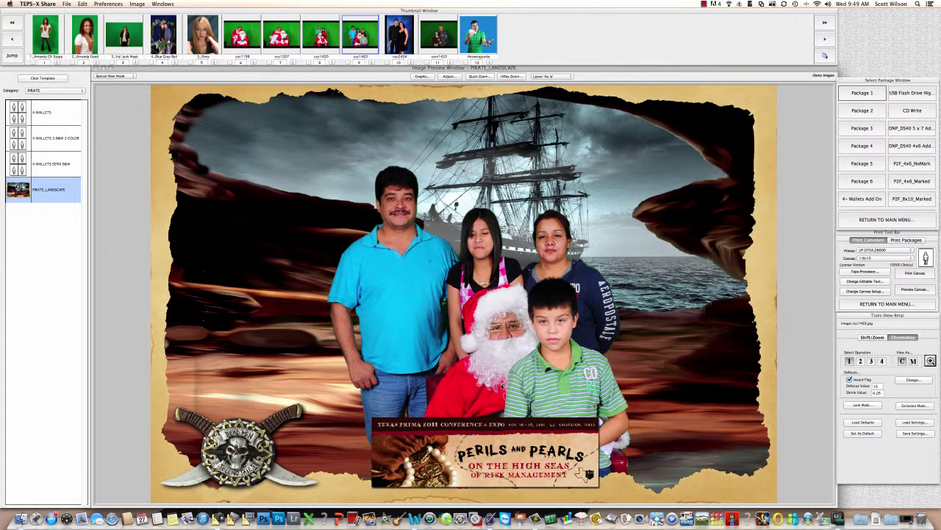
Zoom the family photo out slightly and shift it towards the left of the pirate template using Shift/Zoom.
click(872, 337)
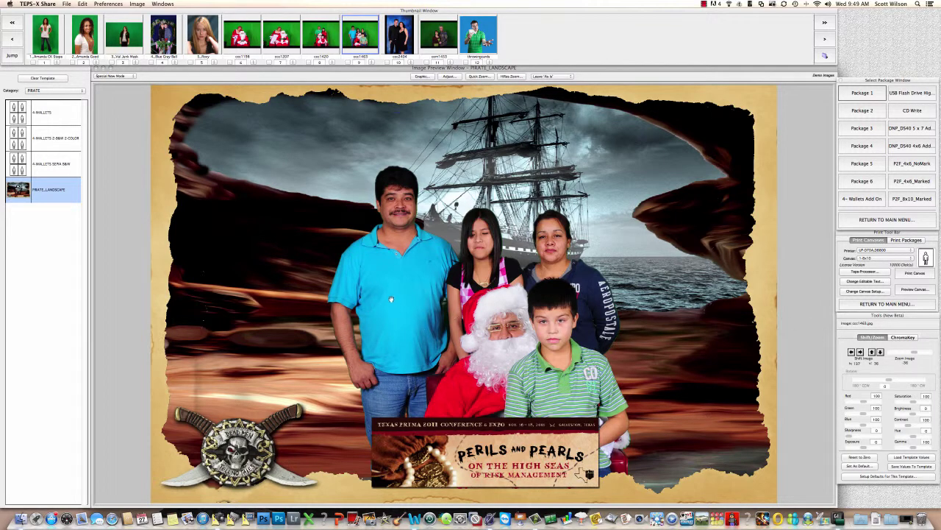
mouse_move(418, 292)
mouse_down()
mouse_move(432, 303)
mouse_move(409, 296)
mouse_up()
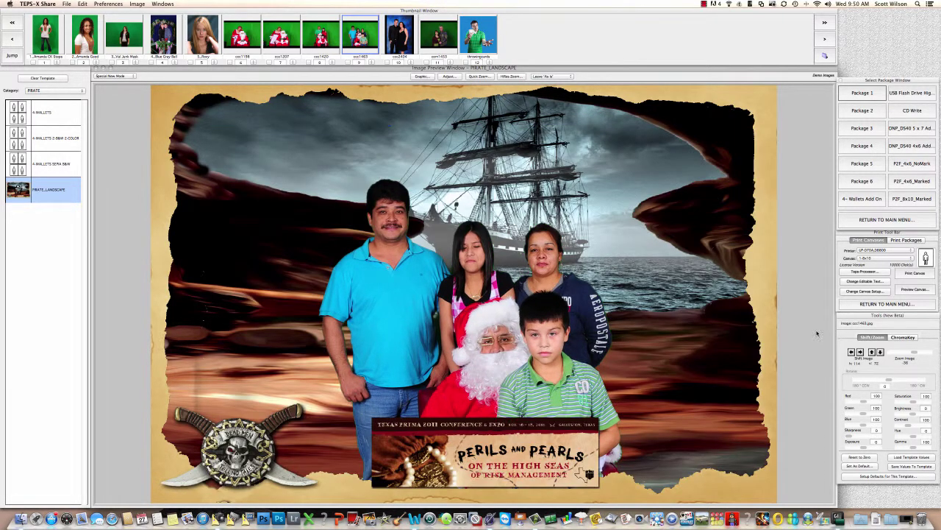
drag(911, 355, 913, 356)
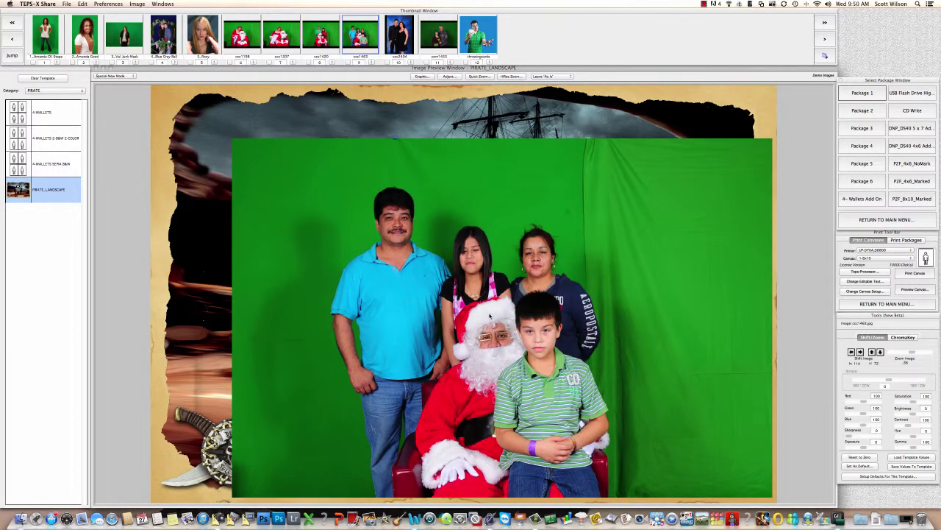
drag(490, 316, 467, 298)
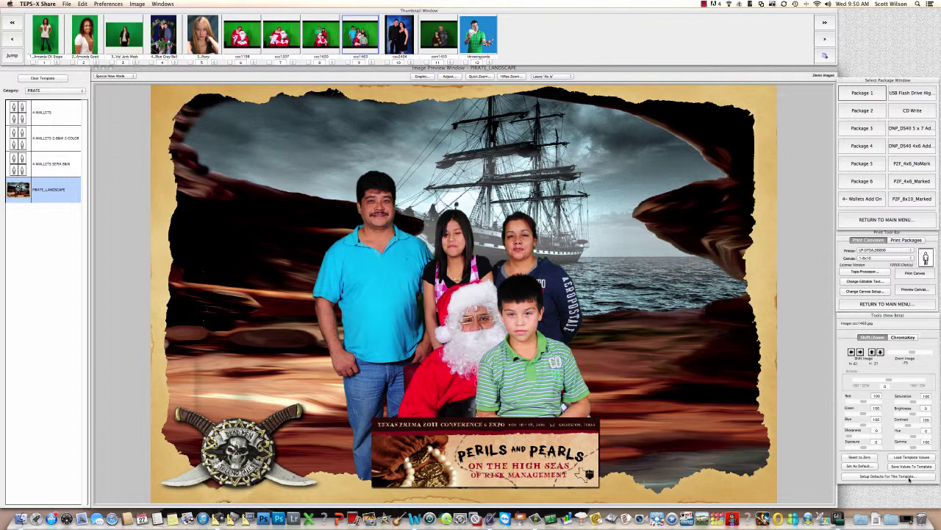
Save the current zoom, shift and chroma key values as the defaults of the PIRATE_LANDSCAPE template.
click(889, 477)
click(906, 466)
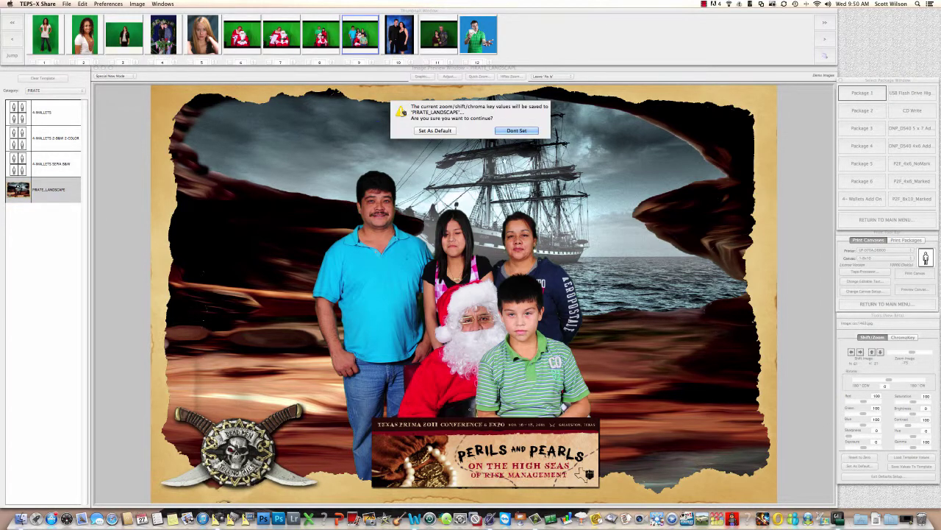
click(429, 131)
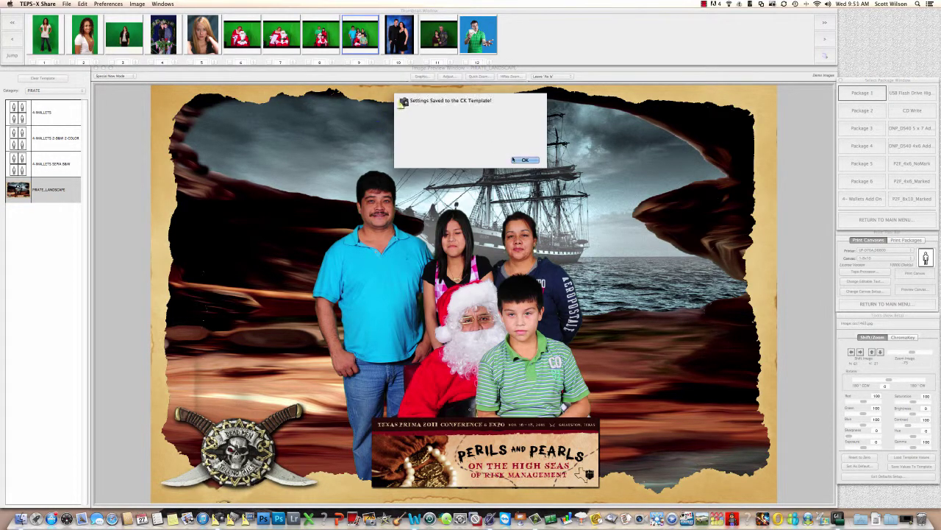
click(518, 161)
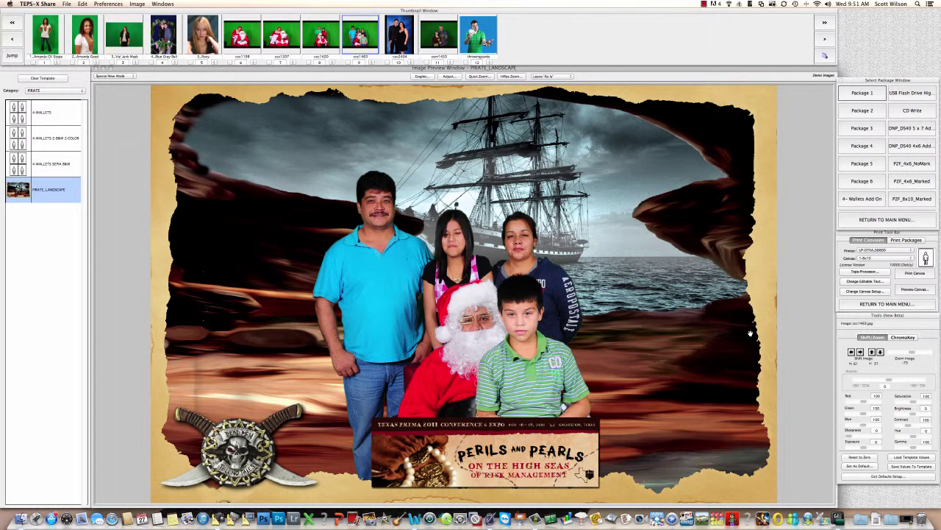
Exit the defaults setup of the PIRATE_LANDSCAPE template, preview the preceding family photo in it, and return to the blue-shirt family's photo.
click(886, 477)
key(Left)
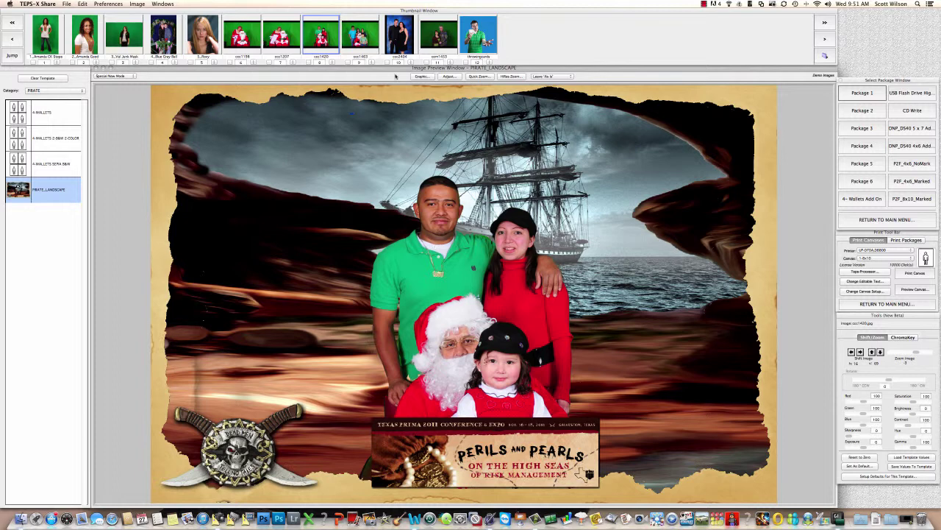
click(360, 37)
click(361, 44)
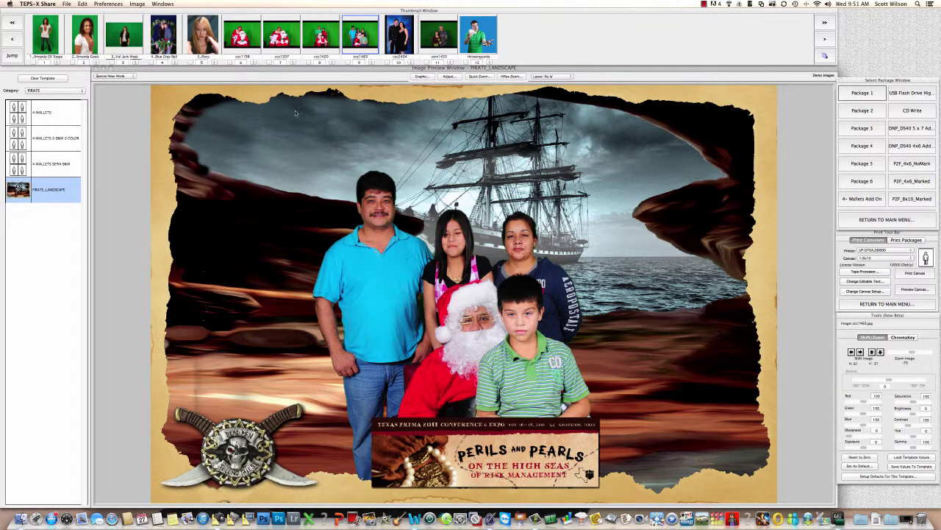
Clear the oval junk mask around the green leaf in the third photo, of the woman in the black cardigan.
key(3)
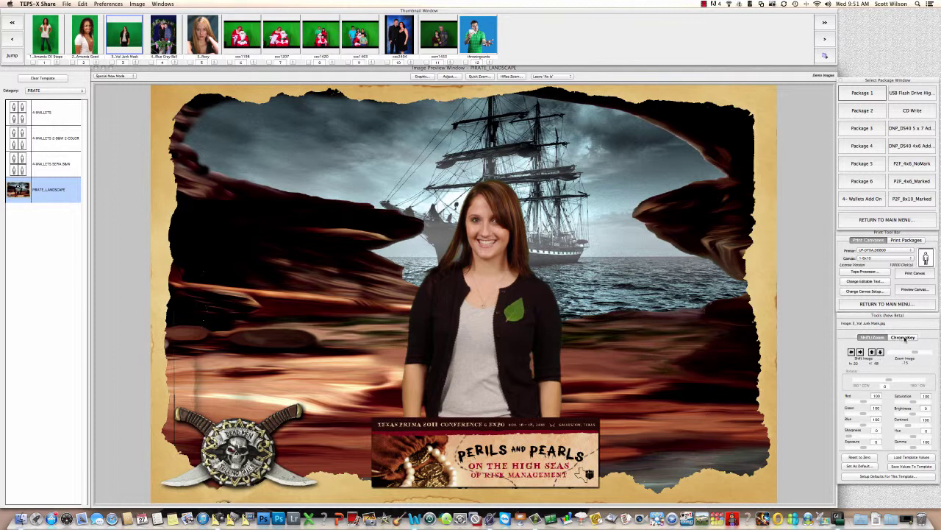
click(898, 337)
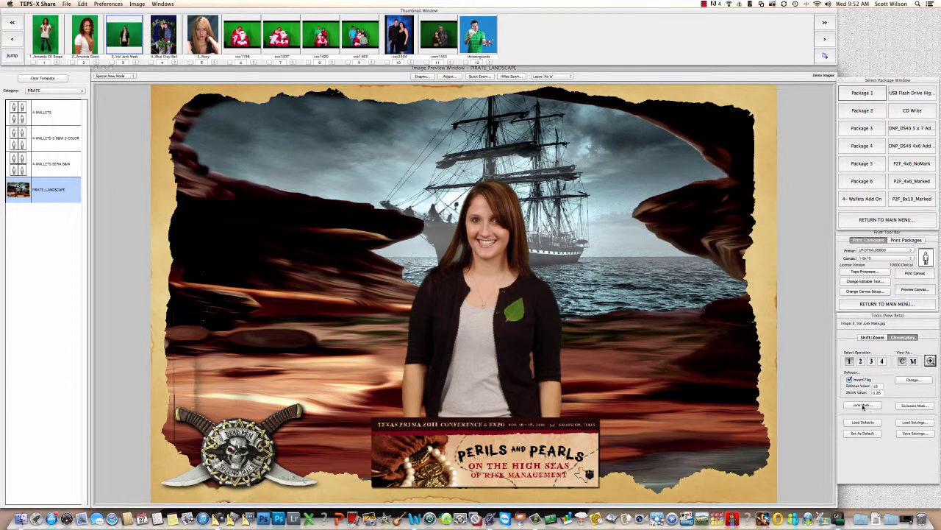
click(862, 405)
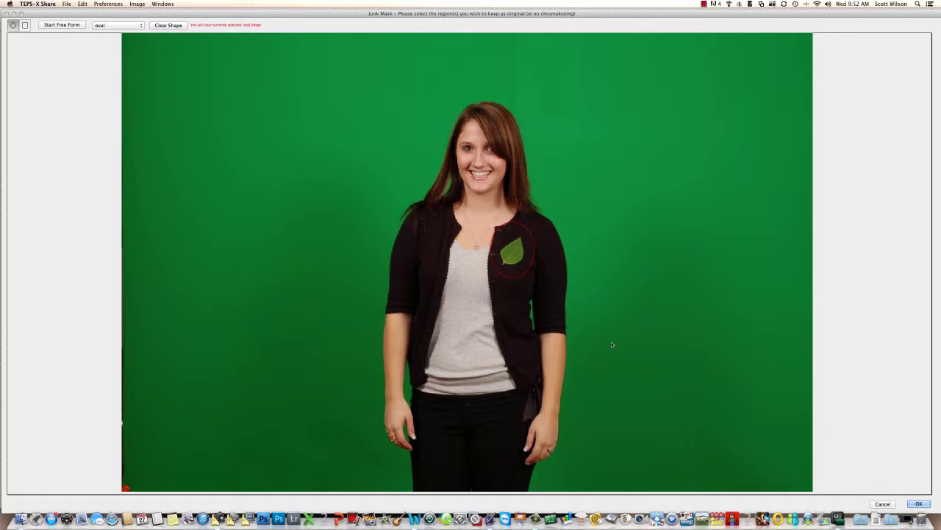
click(168, 25)
click(919, 504)
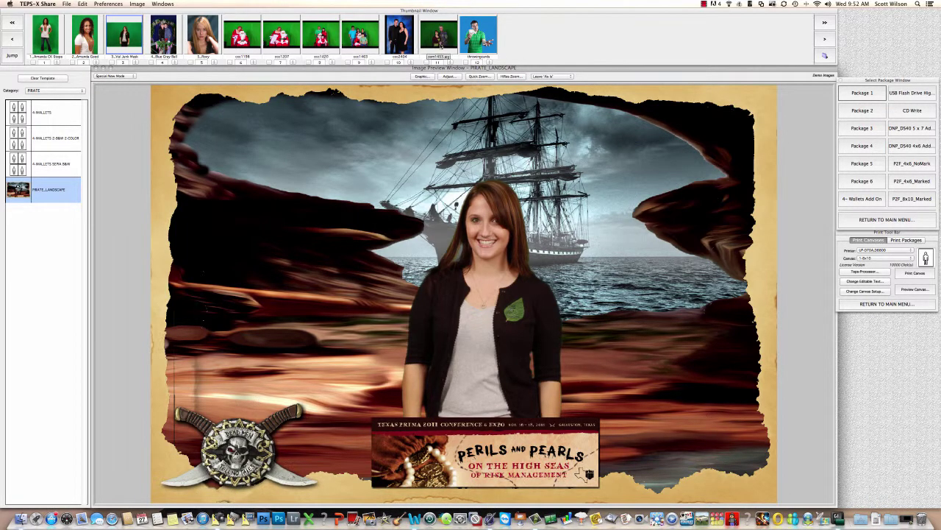
Draw a new oval junk mask around the green leaf on the woman's cardigan, apply it and reselect her photo.
click(137, 31)
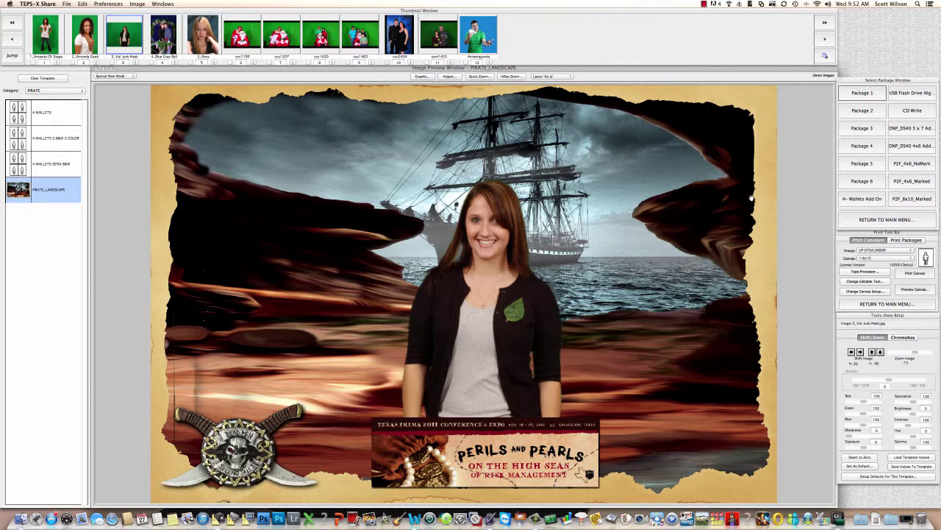
click(908, 340)
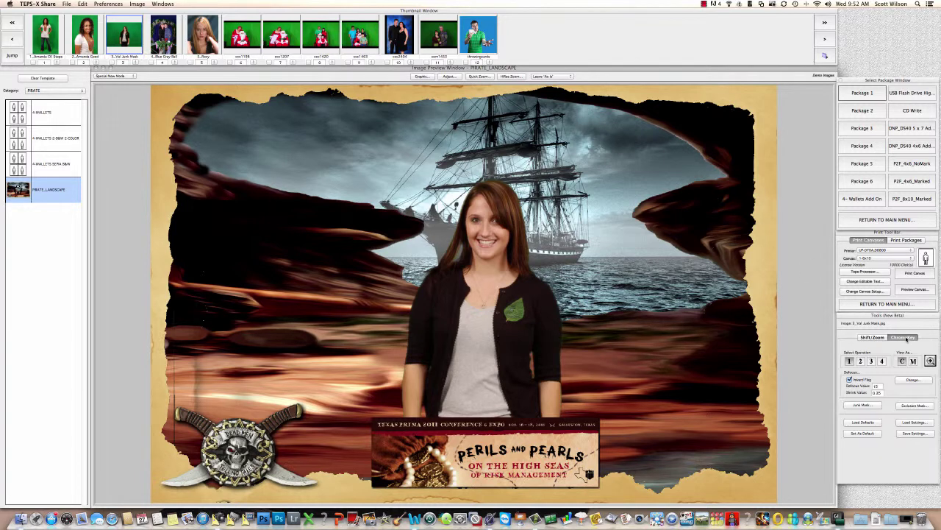
click(864, 405)
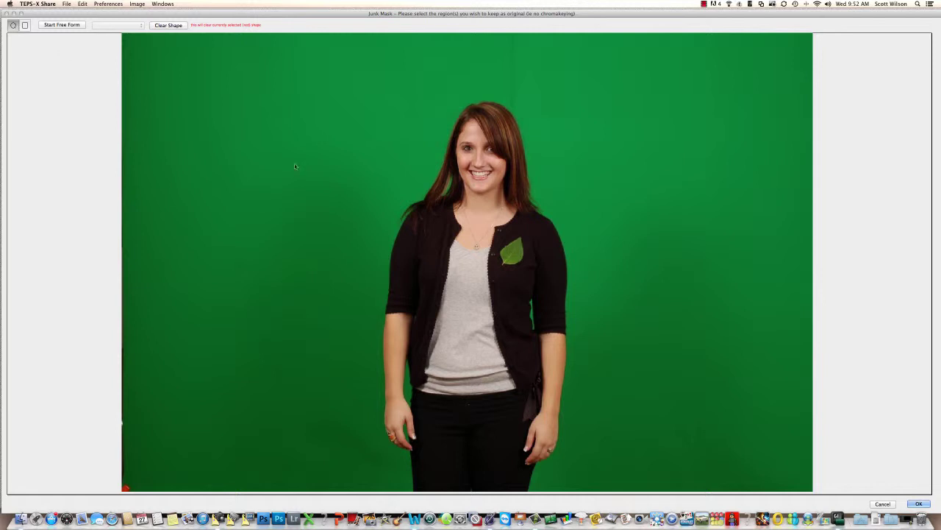
drag(493, 235, 534, 275)
click(924, 503)
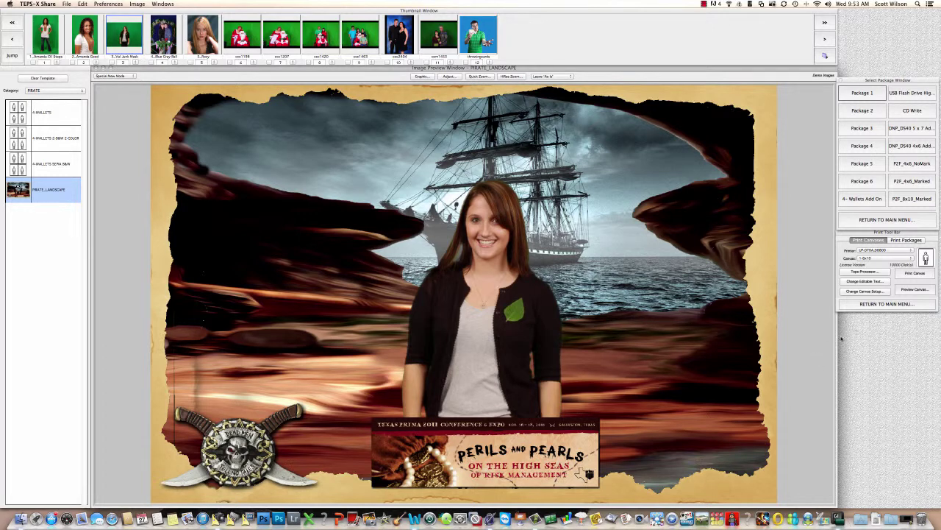
click(135, 42)
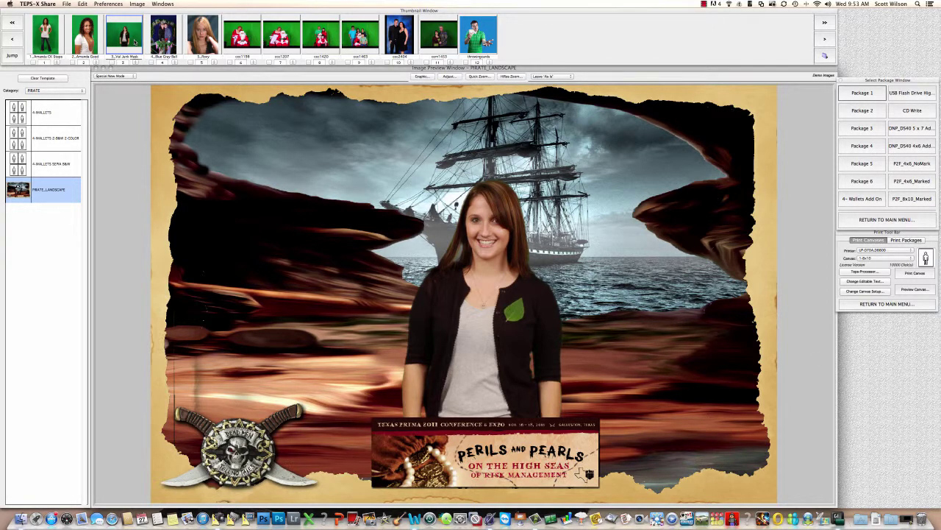
click(134, 42)
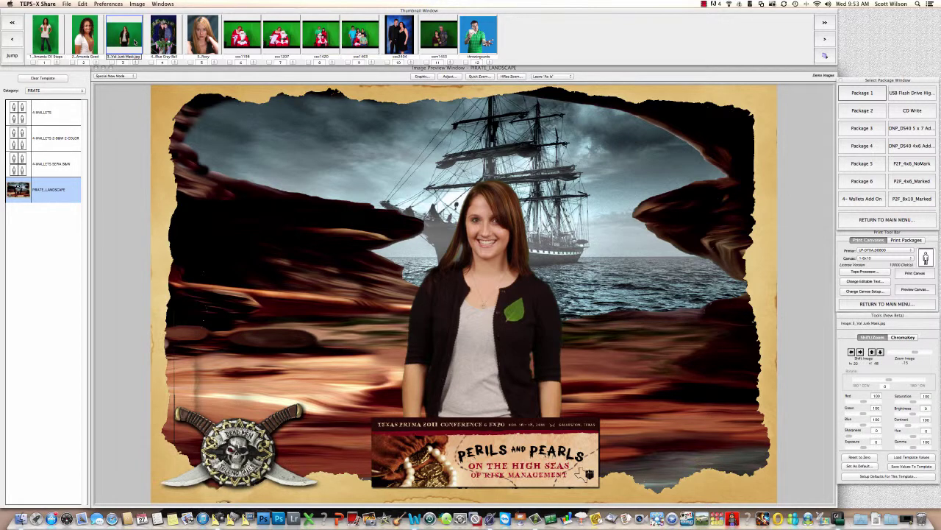